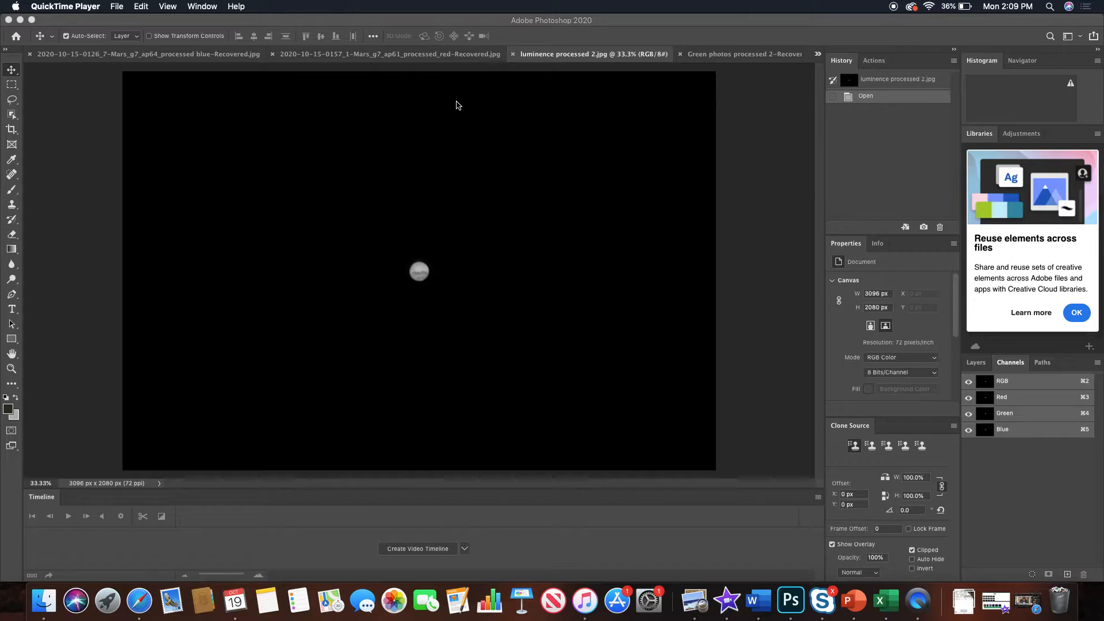
Step: Select the entire canvas of the processed blue Mars image and copy it
left_click(147, 60)
left_click(147, 55)
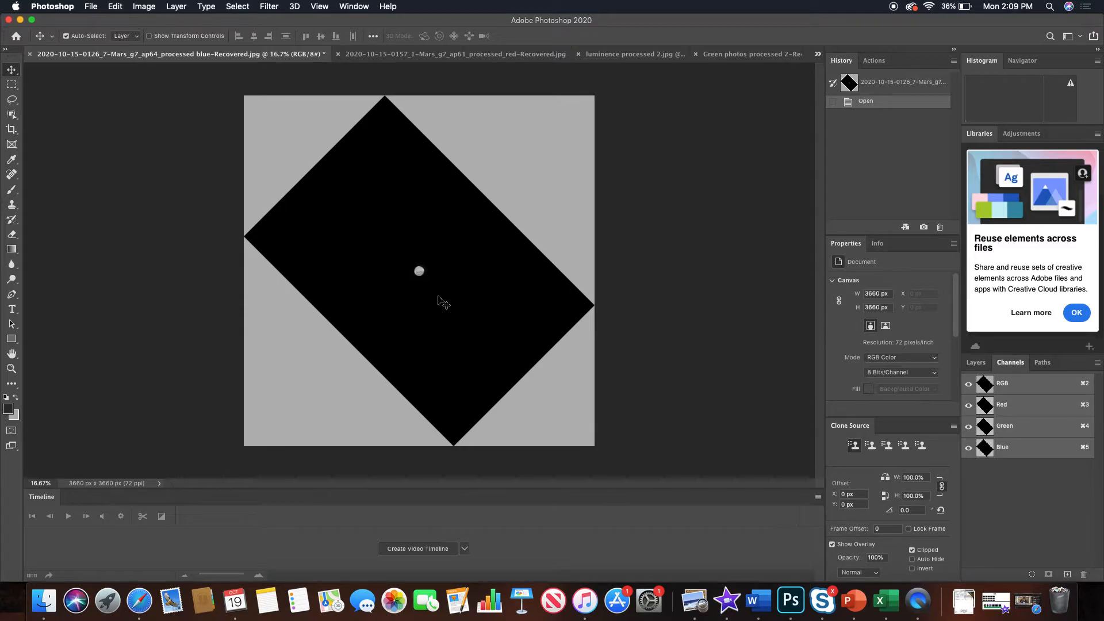
left_click(237, 7)
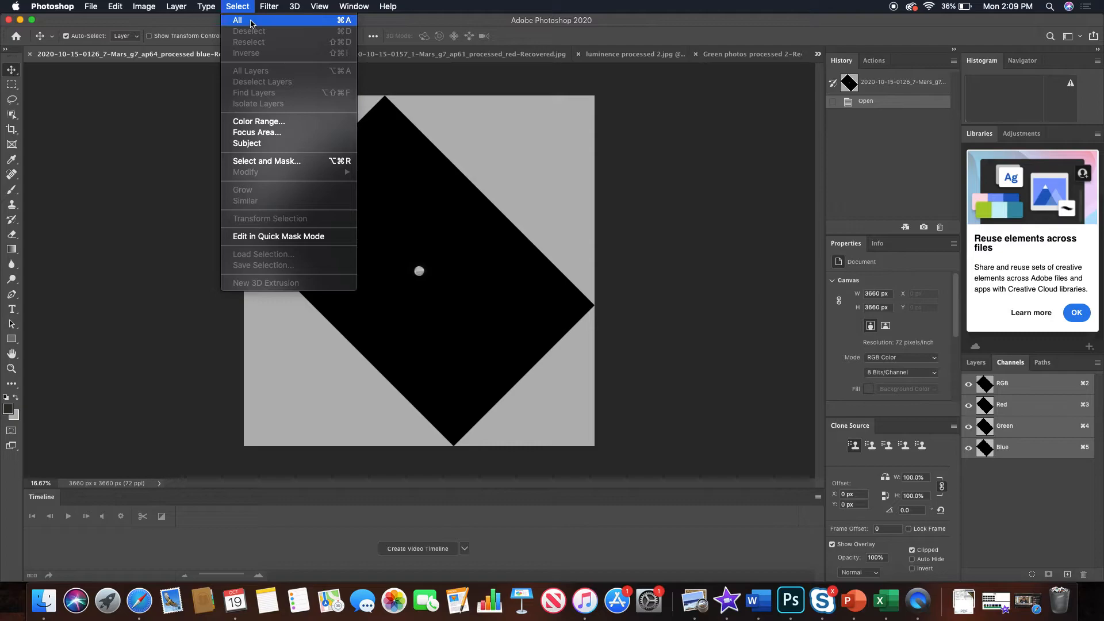
left_click(251, 22)
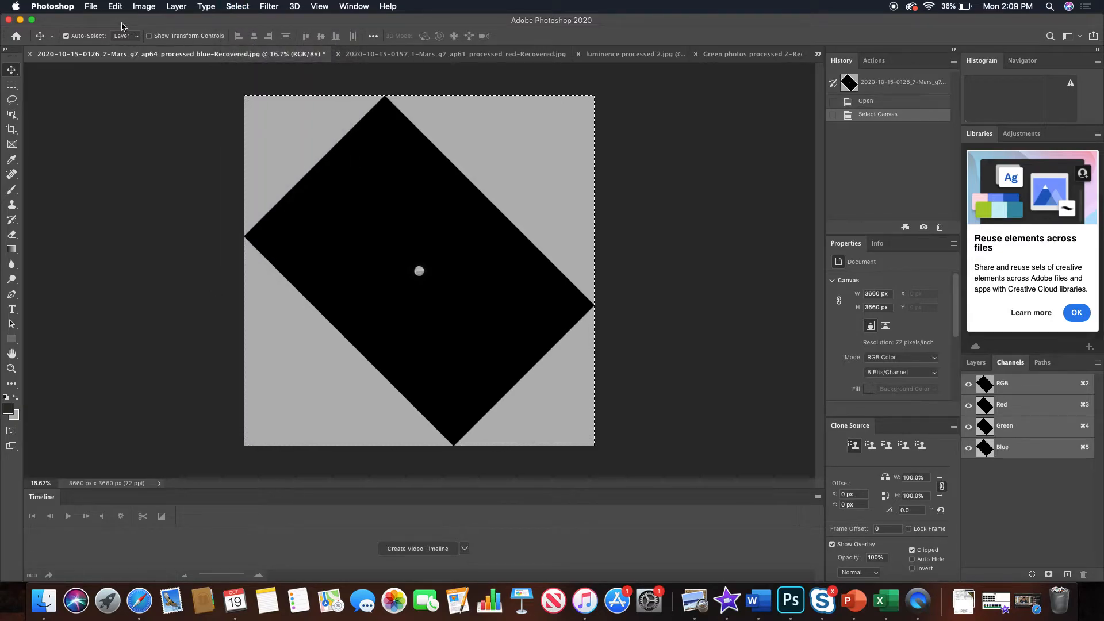
left_click(115, 7)
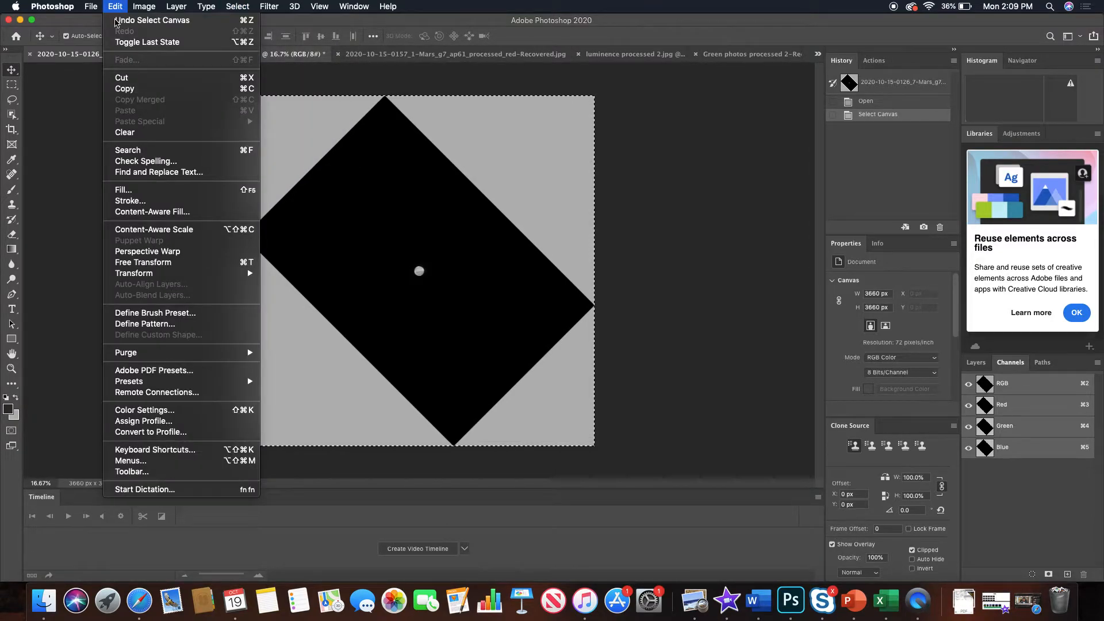
left_click(124, 89)
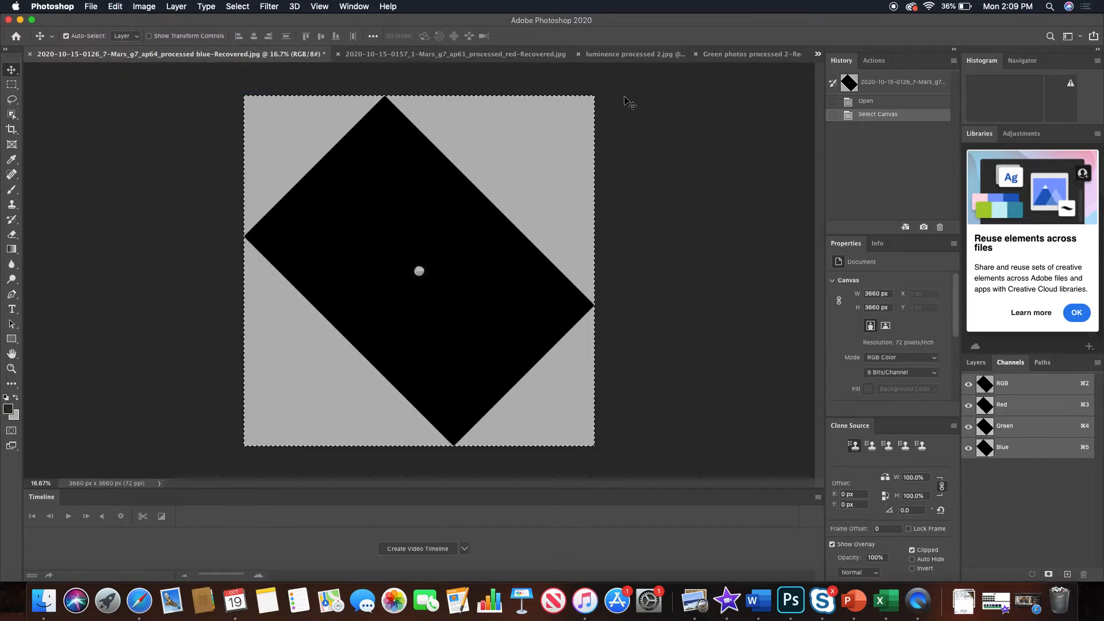
Step: Paste the copied blue image into the Blue channel of luminence processed 2.jpg and move it so Mars sits at the canvas centre
left_click(635, 54)
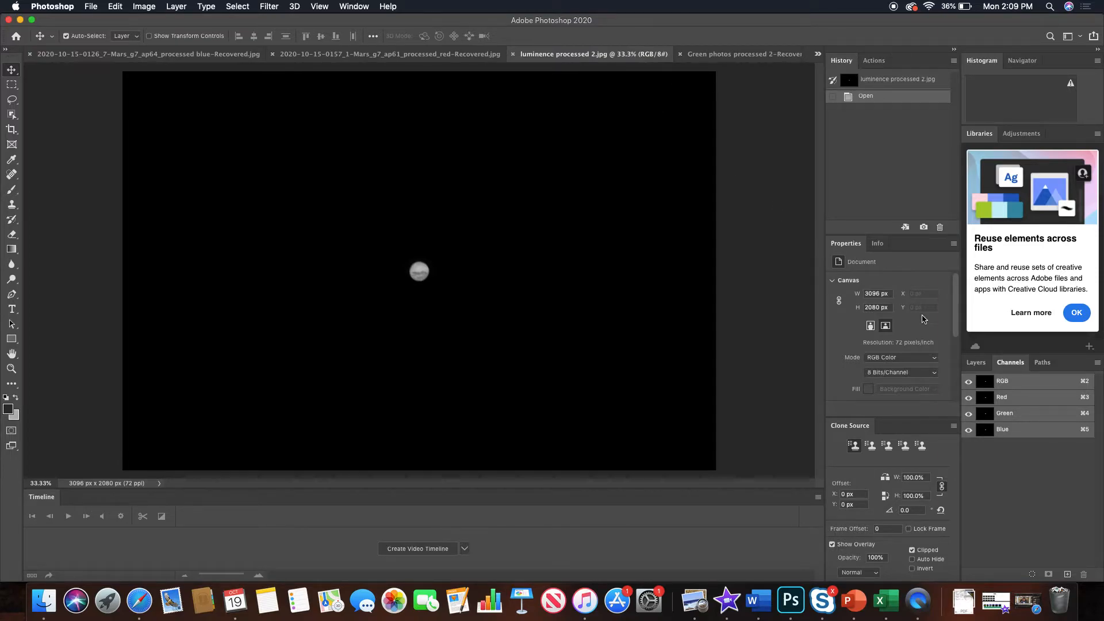
left_click(1021, 432)
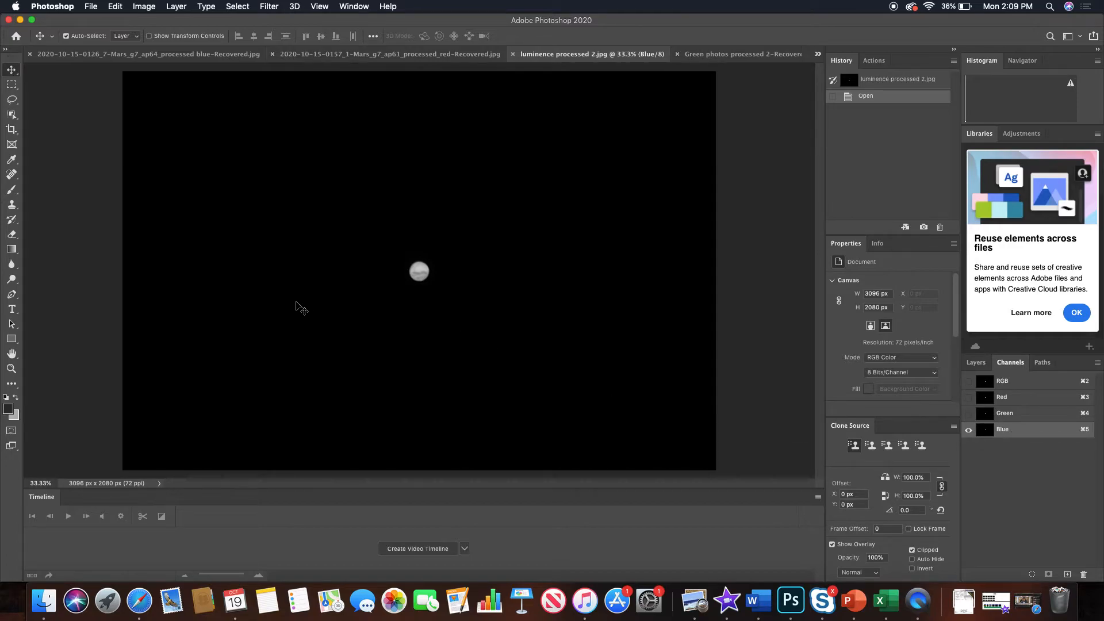
left_click(118, 5)
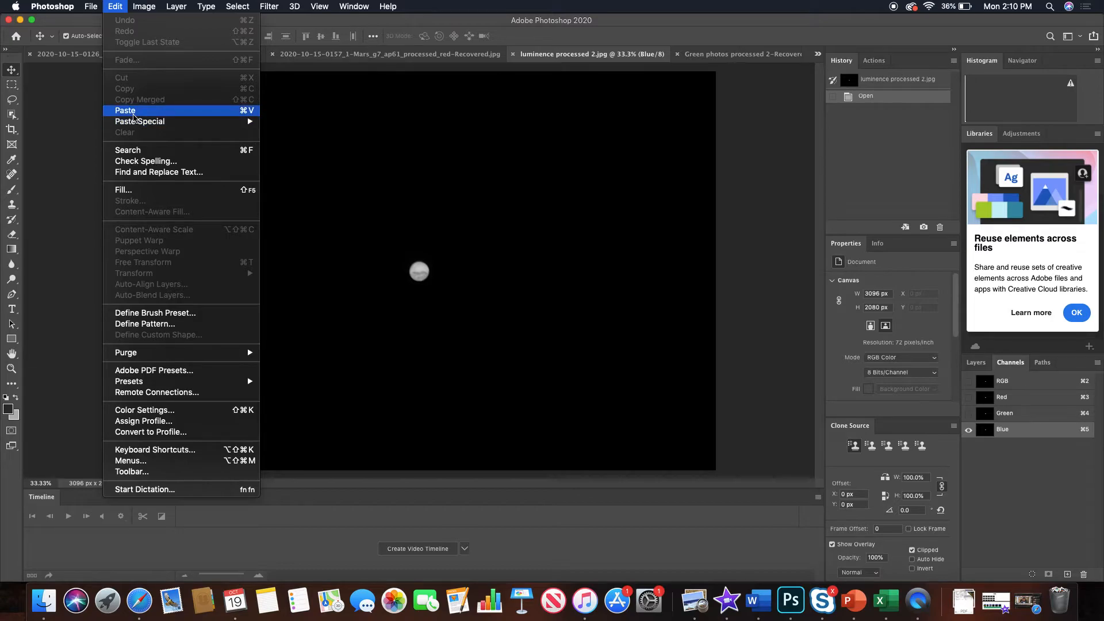
left_click(125, 111)
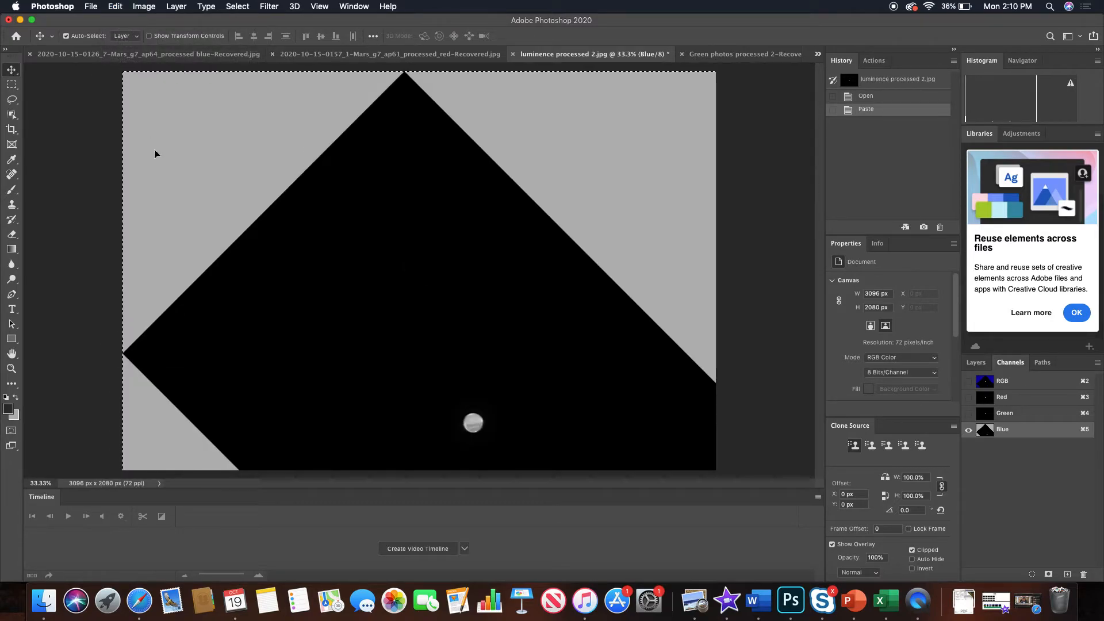
left_click_drag(400, 352, 345, 198)
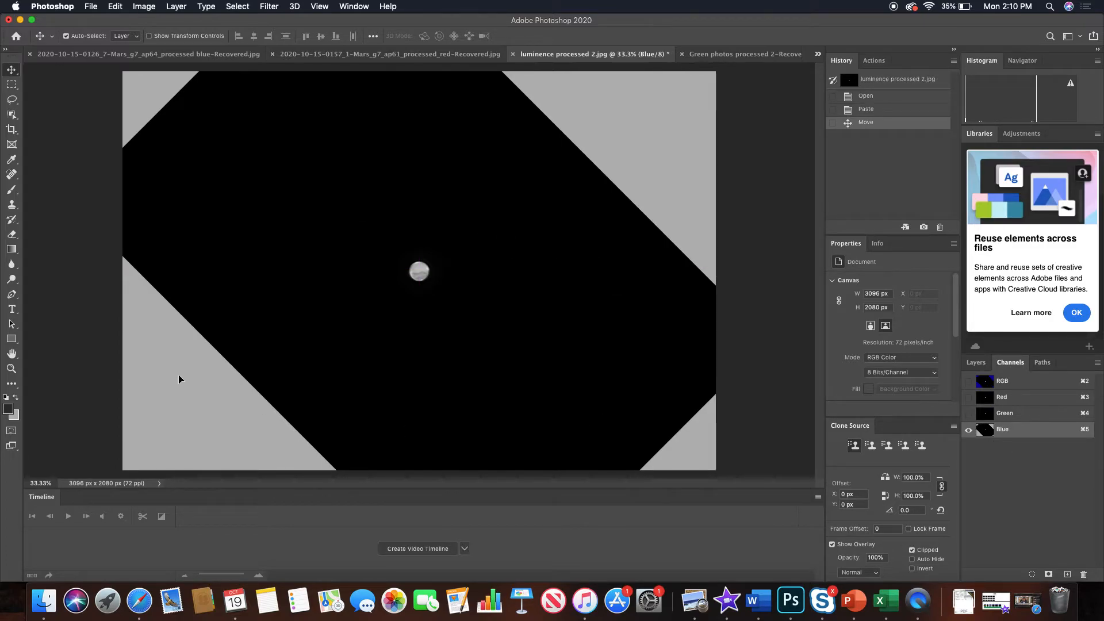
left_click(148, 55)
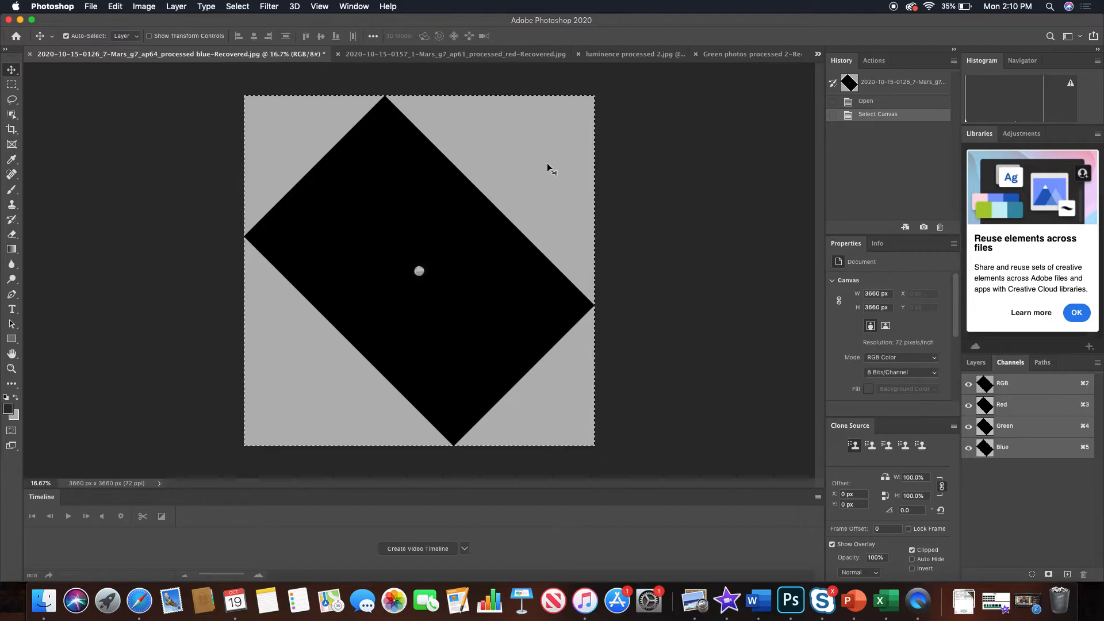
left_click(645, 58)
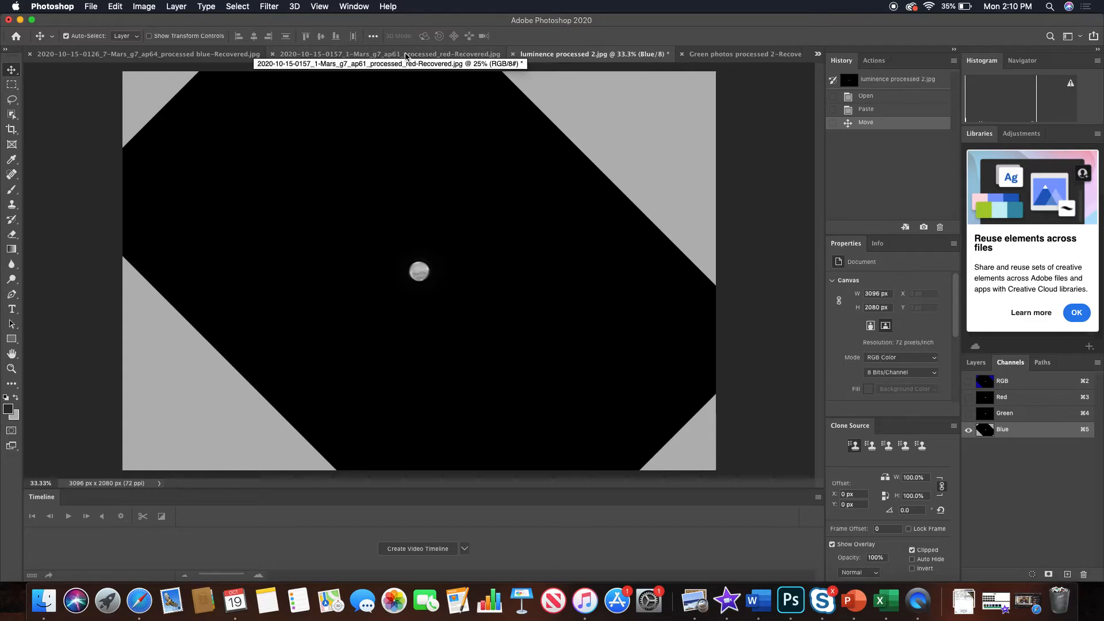
Step: Select the entire canvas of Green photos processed 2-Recovered.jpg and copy it
left_click(731, 56)
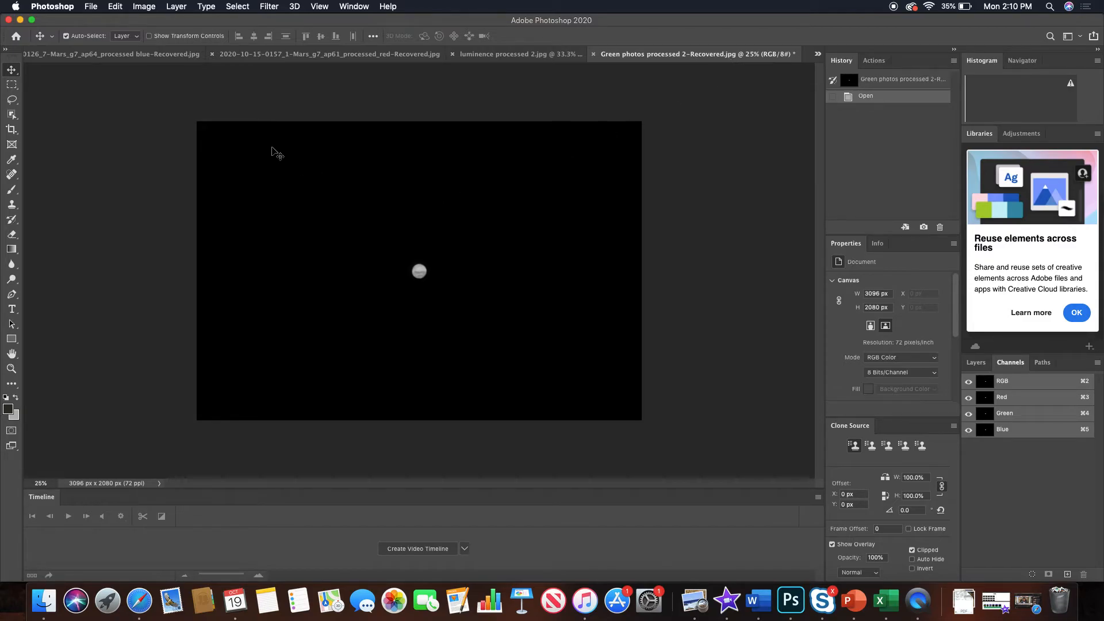
left_click(237, 6)
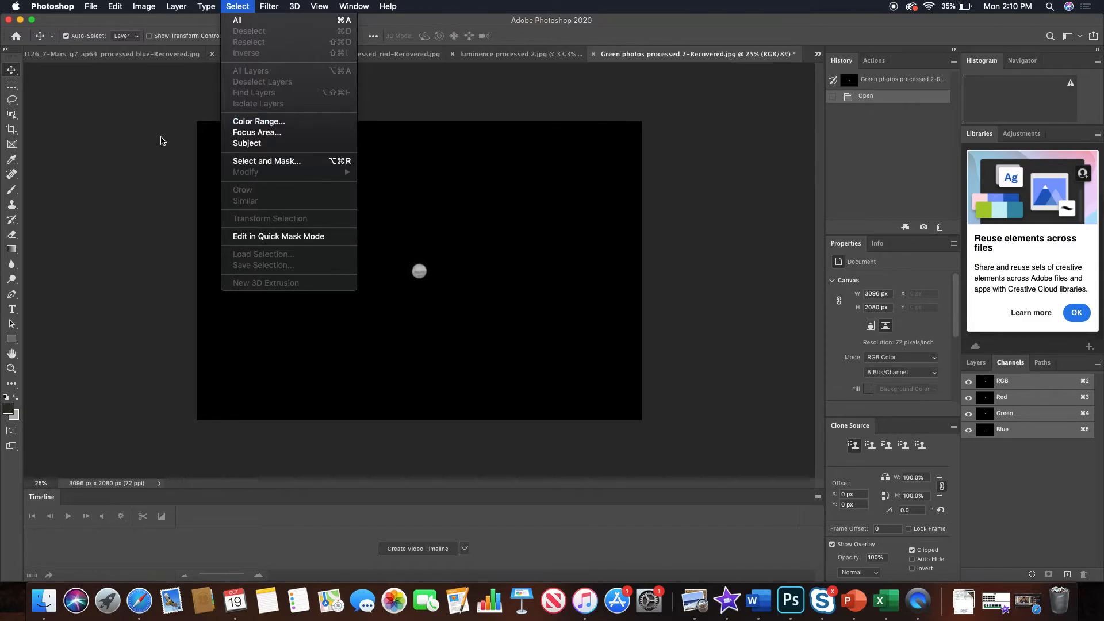
left_click(238, 21)
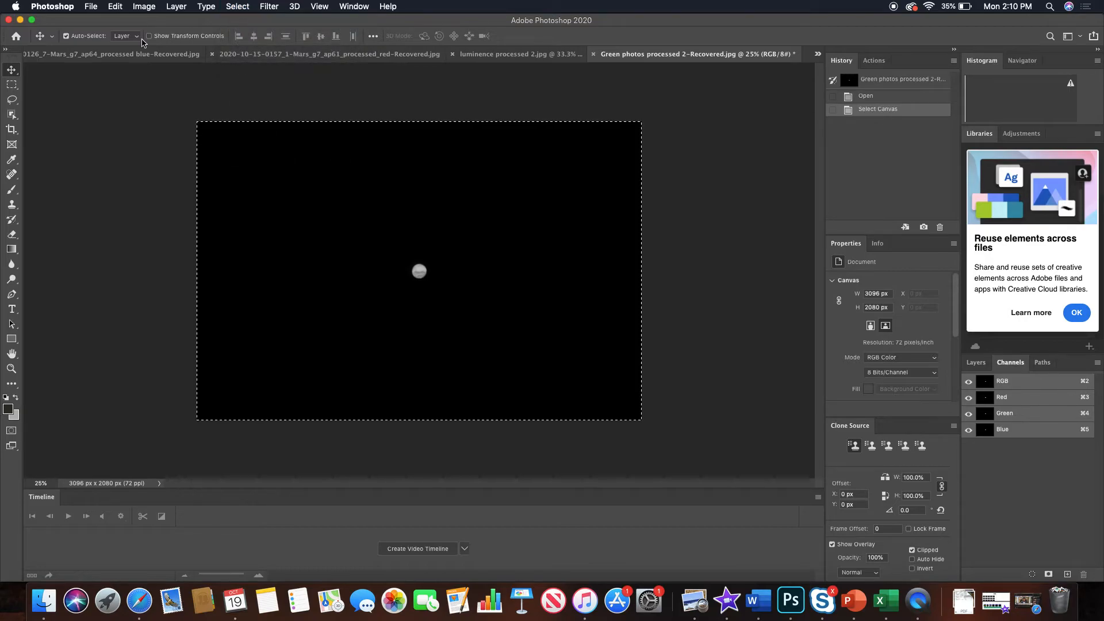
left_click(115, 7)
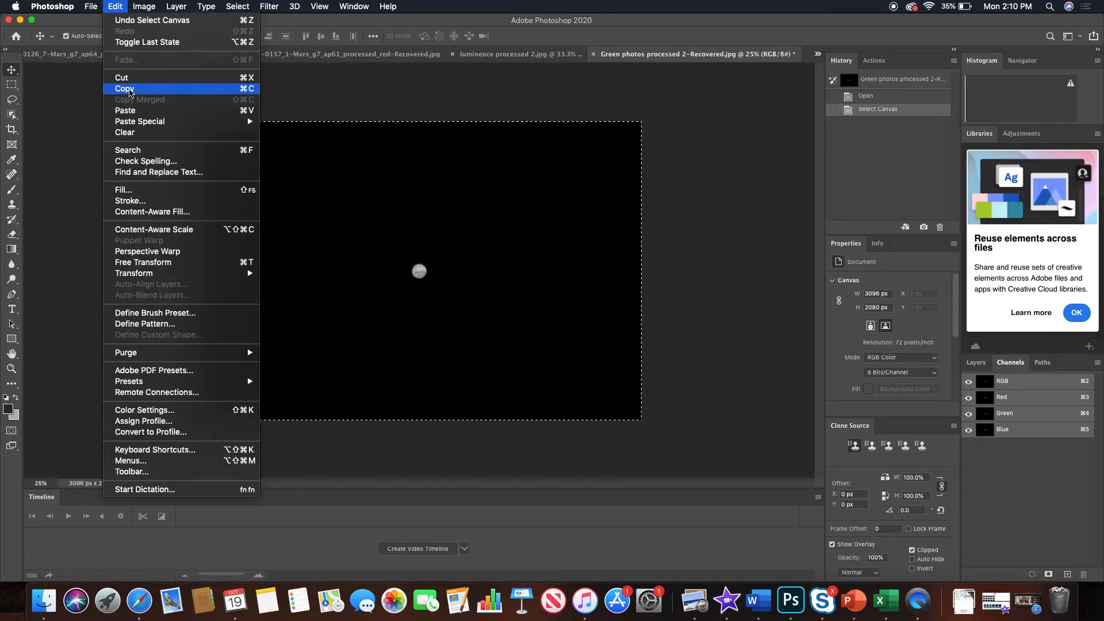
left_click(129, 92)
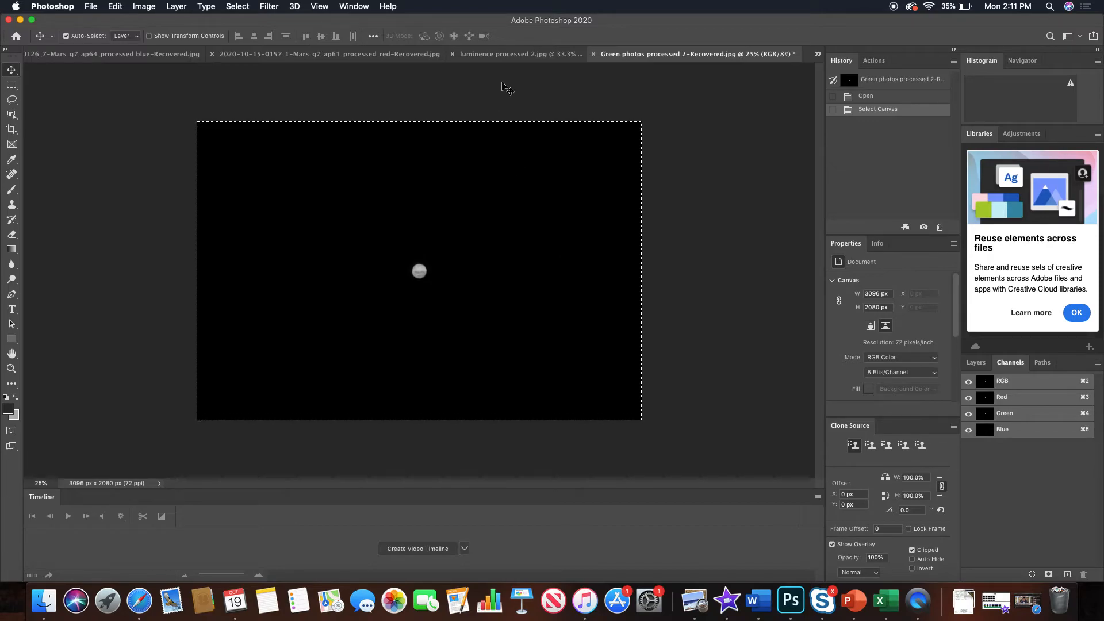
Step: Paste the copied green image into the Green channel of luminence processed 2.jpg
left_click(506, 54)
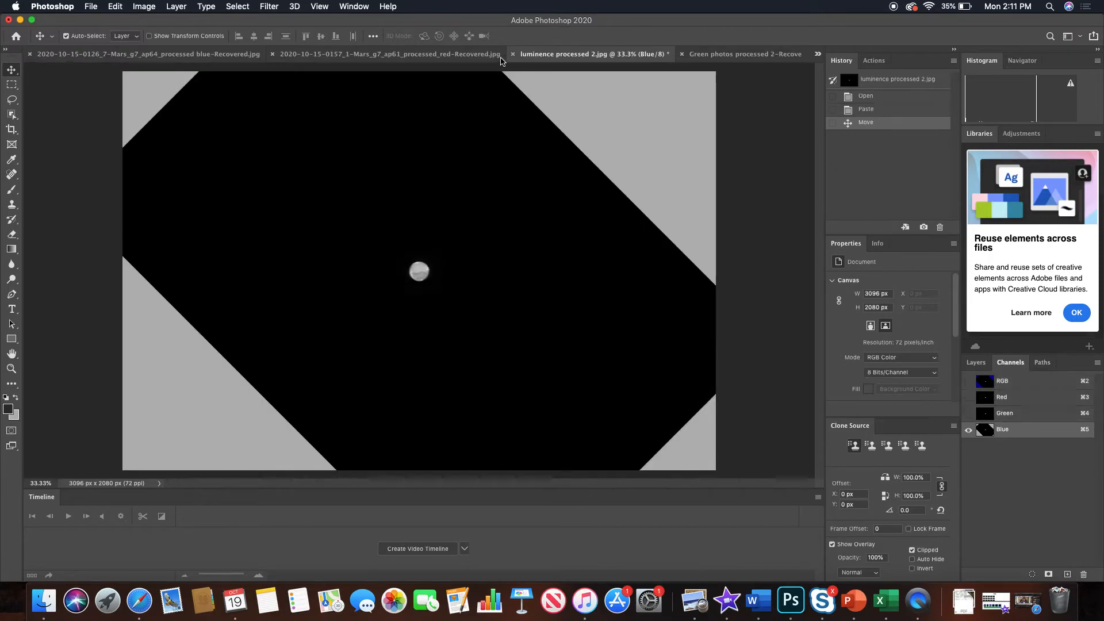
left_click(1027, 417)
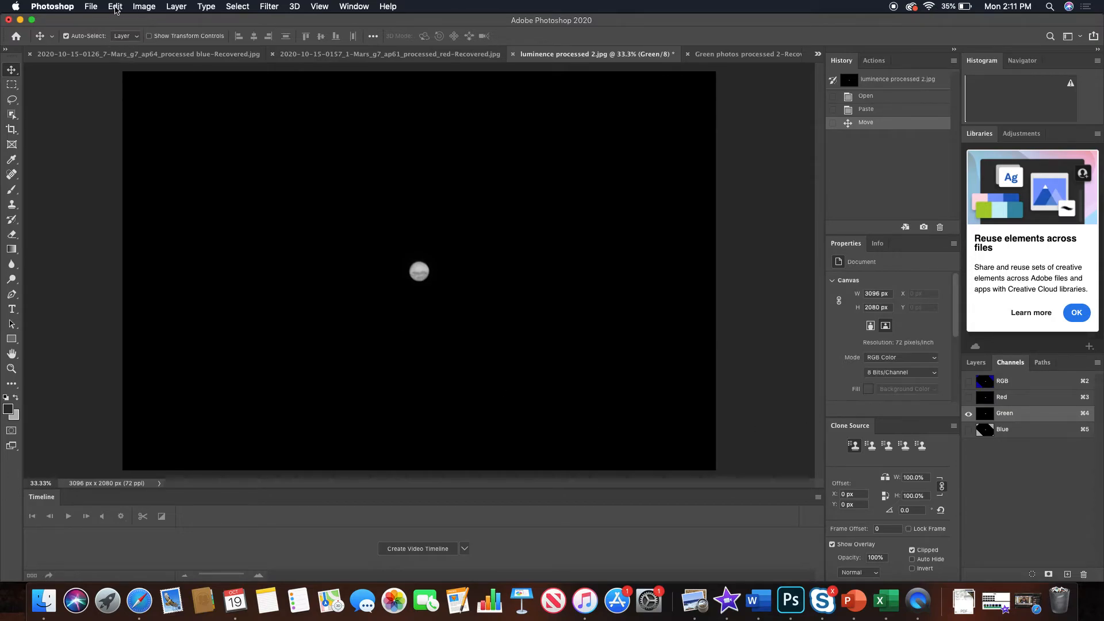
left_click(117, 8)
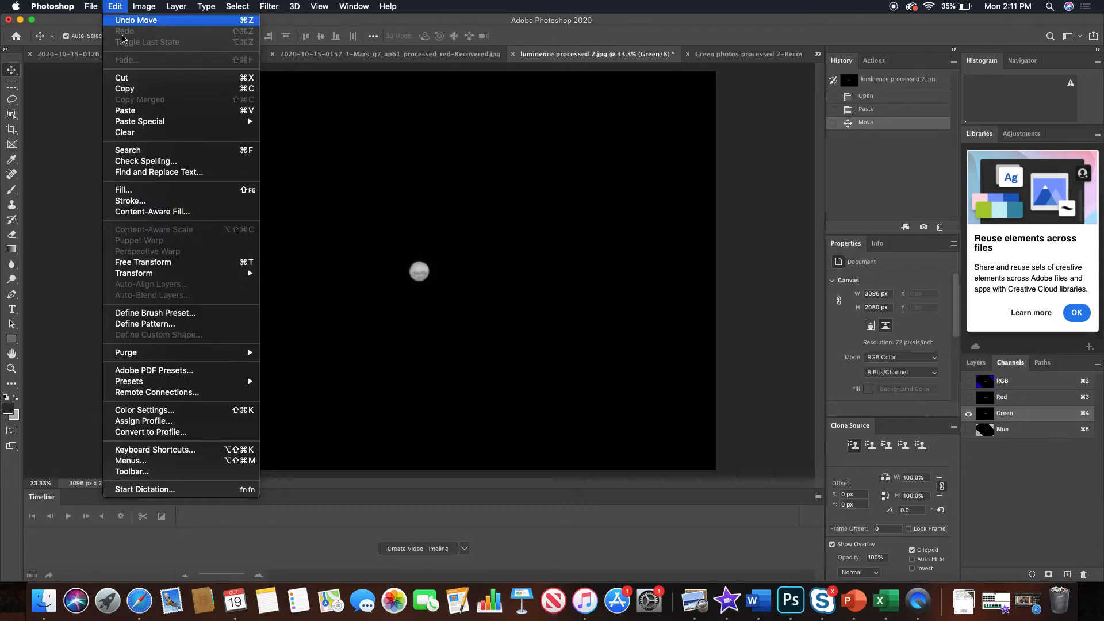
left_click(138, 111)
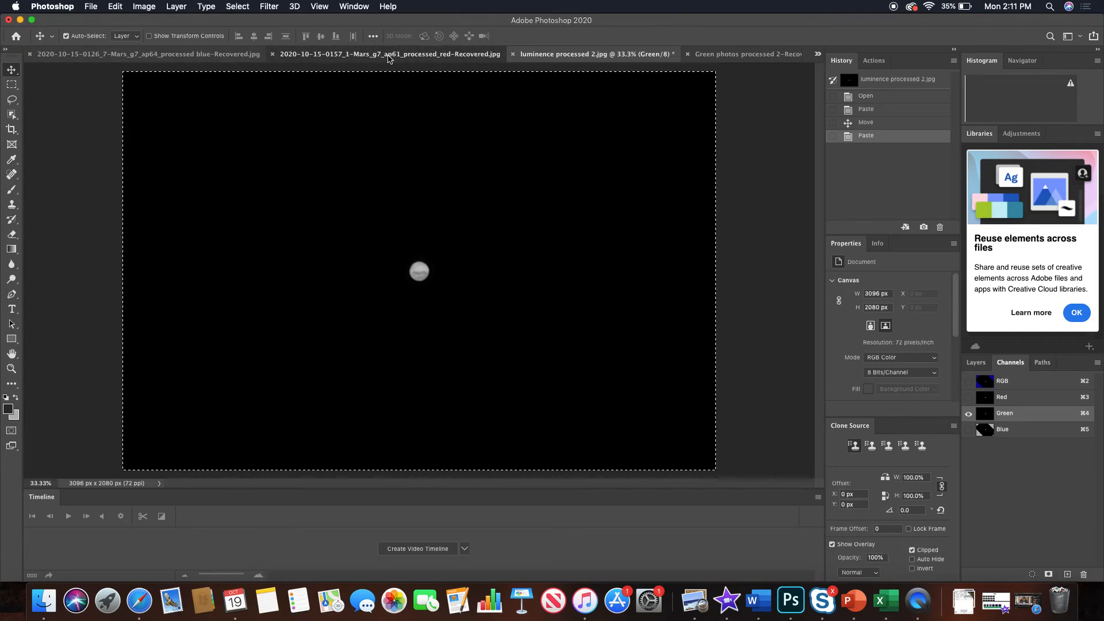
Step: Select the entire canvas of the processed red Mars image and copy it
left_click(389, 55)
left_click(237, 7)
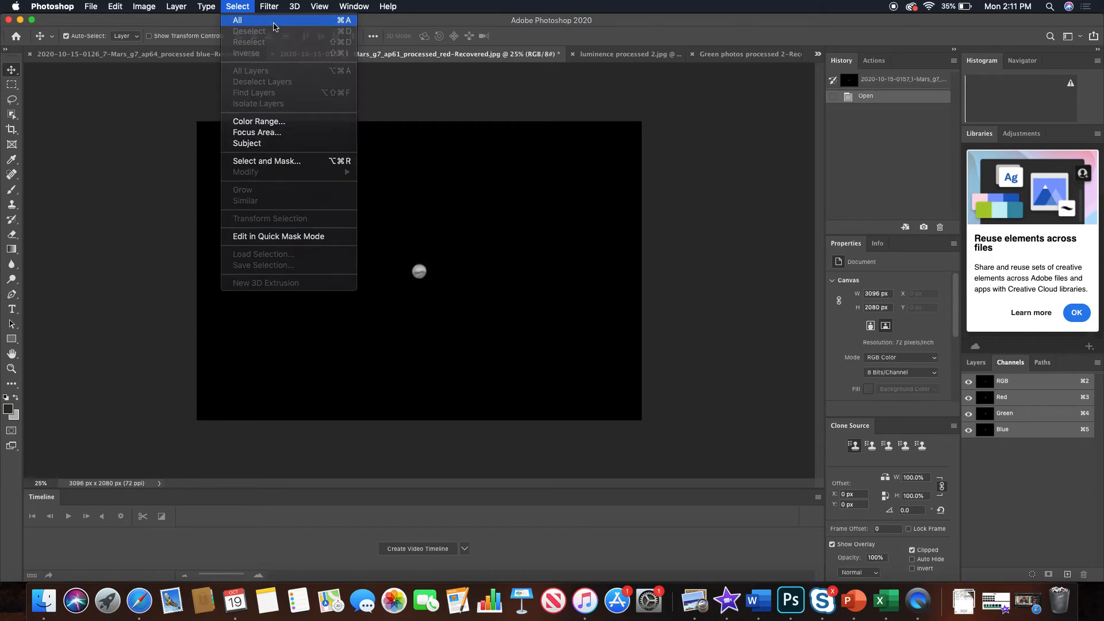
left_click(273, 21)
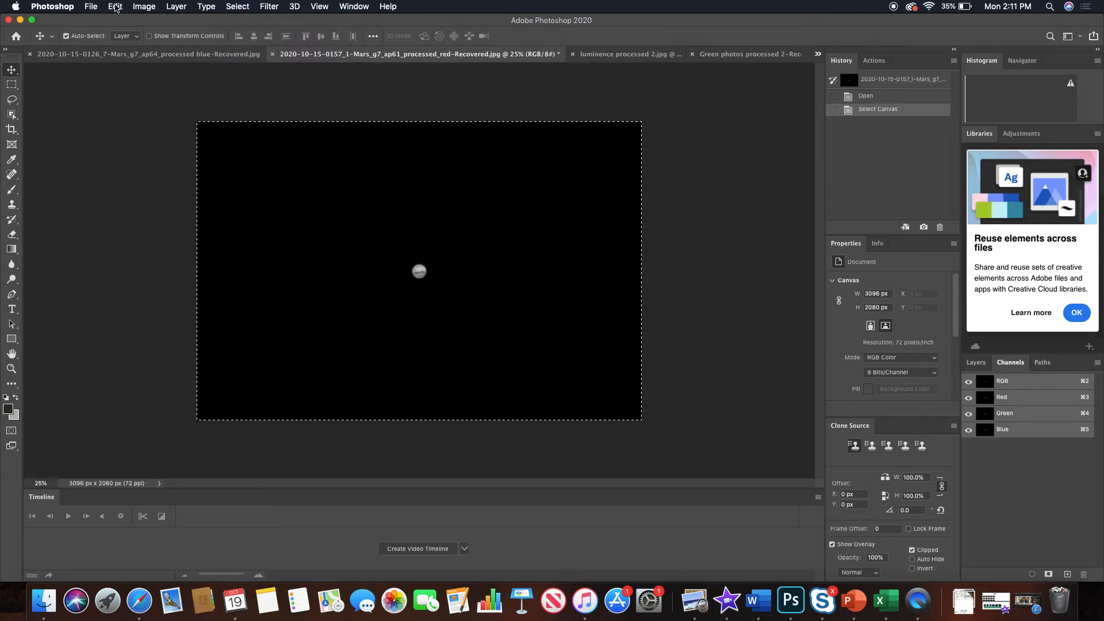
left_click(115, 6)
left_click(124, 88)
Step: Paste the copied red image into the Red channel of luminence processed 2.jpg and display the RGB composite
left_click(639, 54)
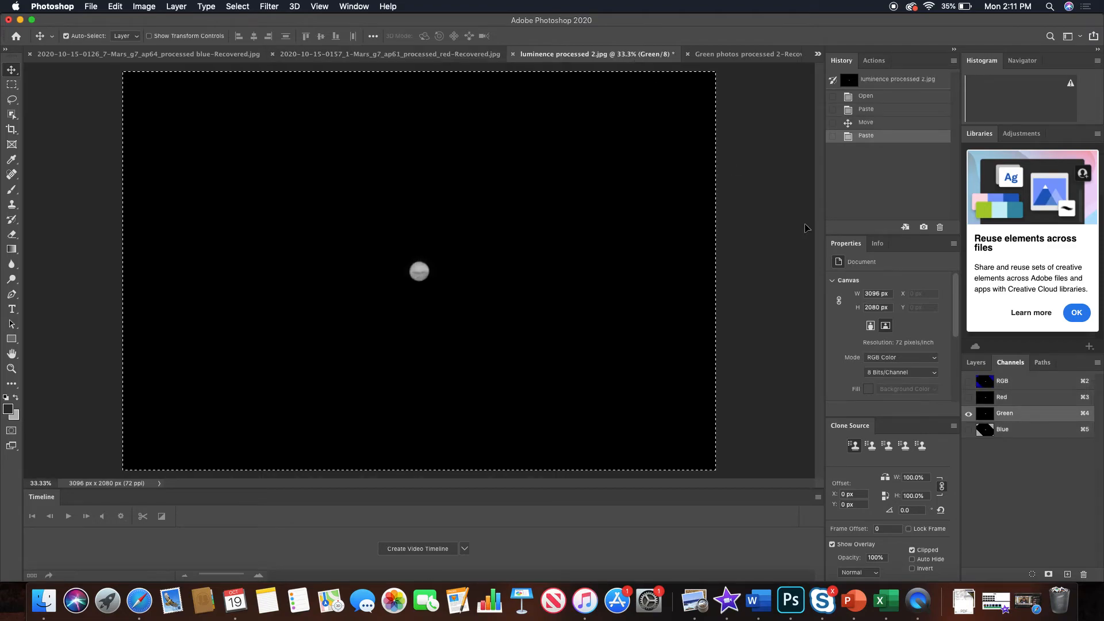
left_click(1031, 400)
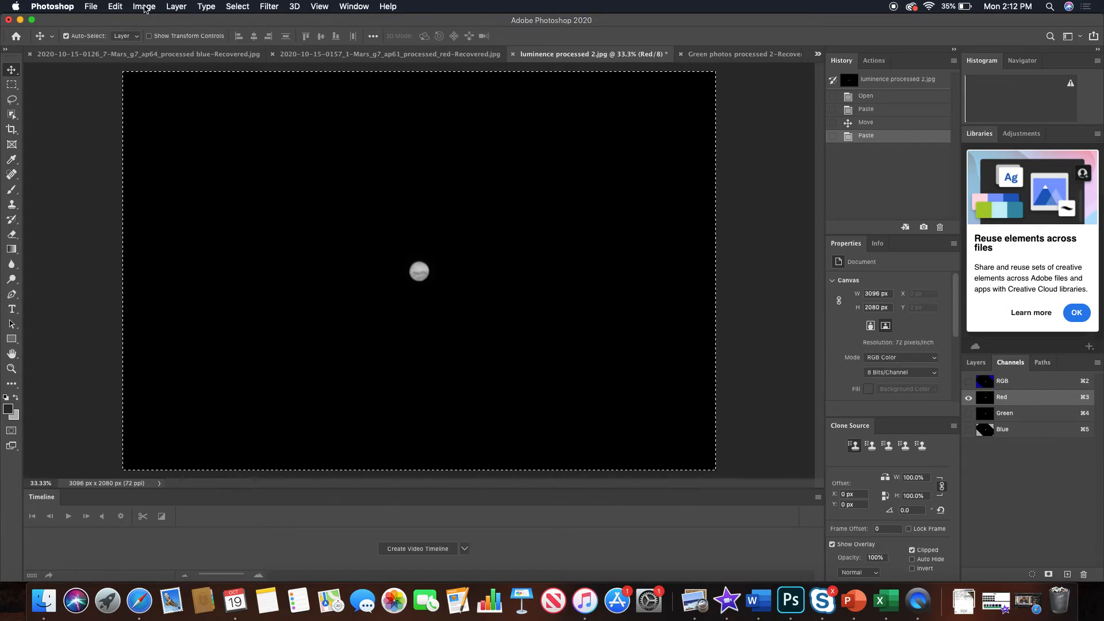
left_click(115, 7)
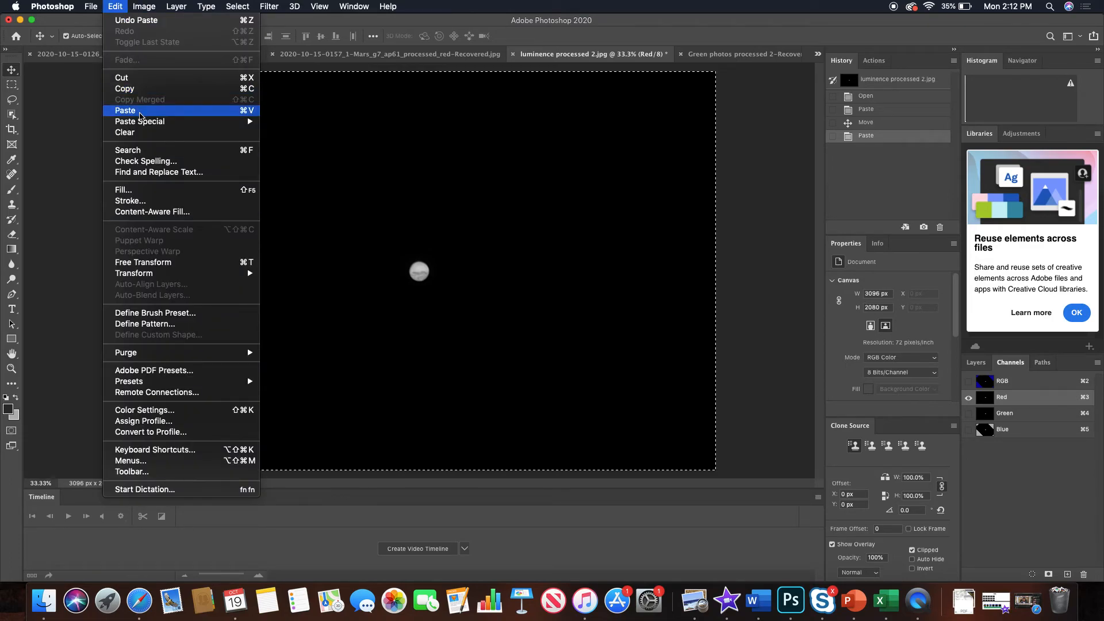
left_click(140, 111)
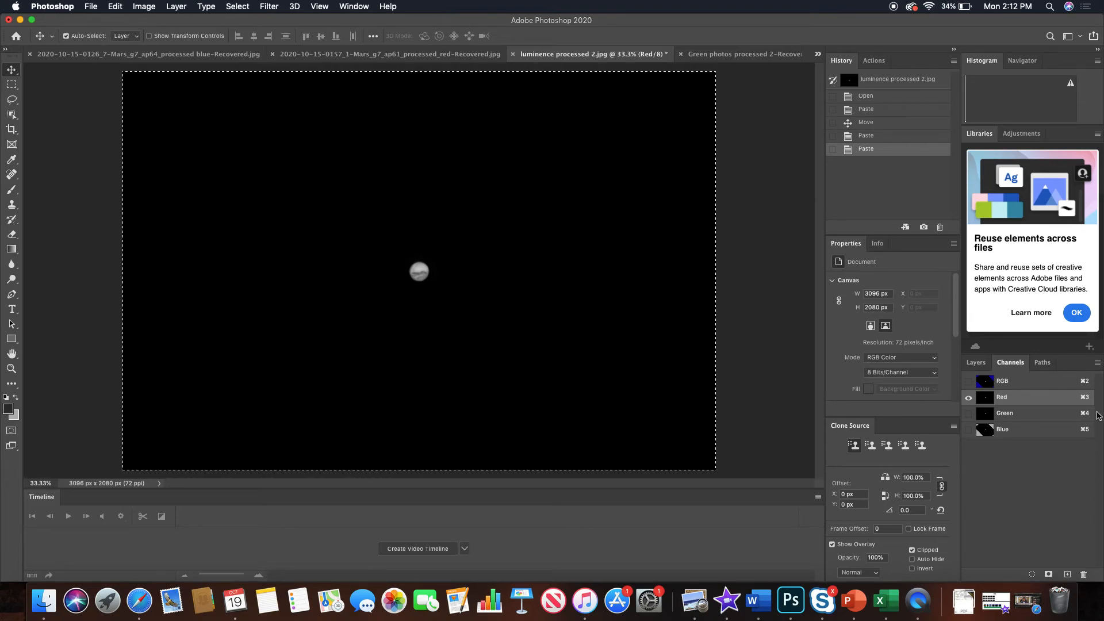
left_click(1033, 383)
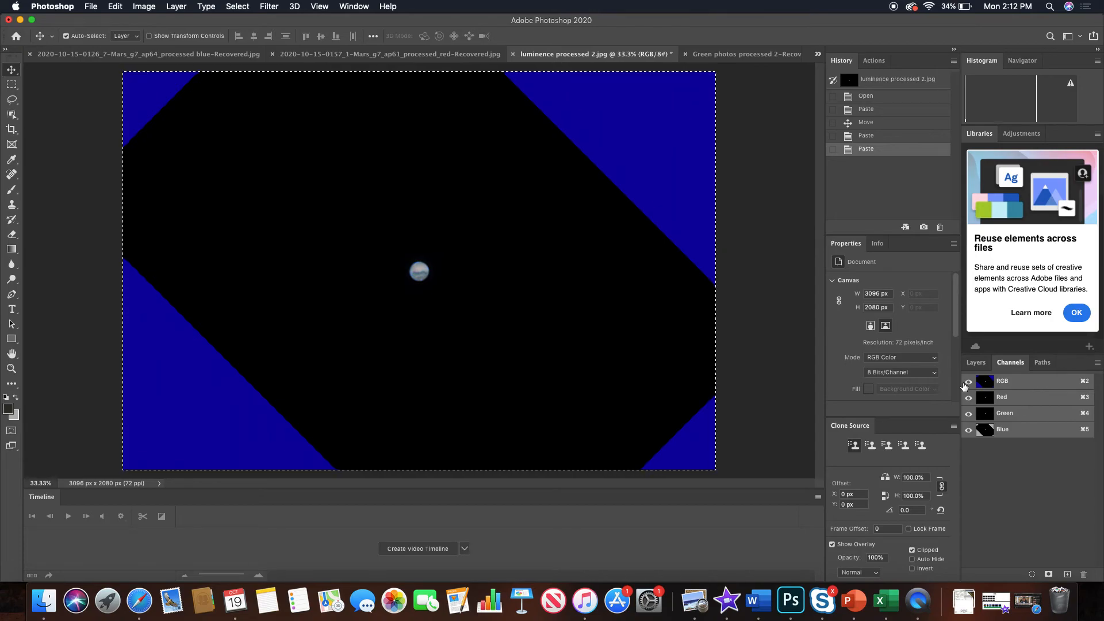